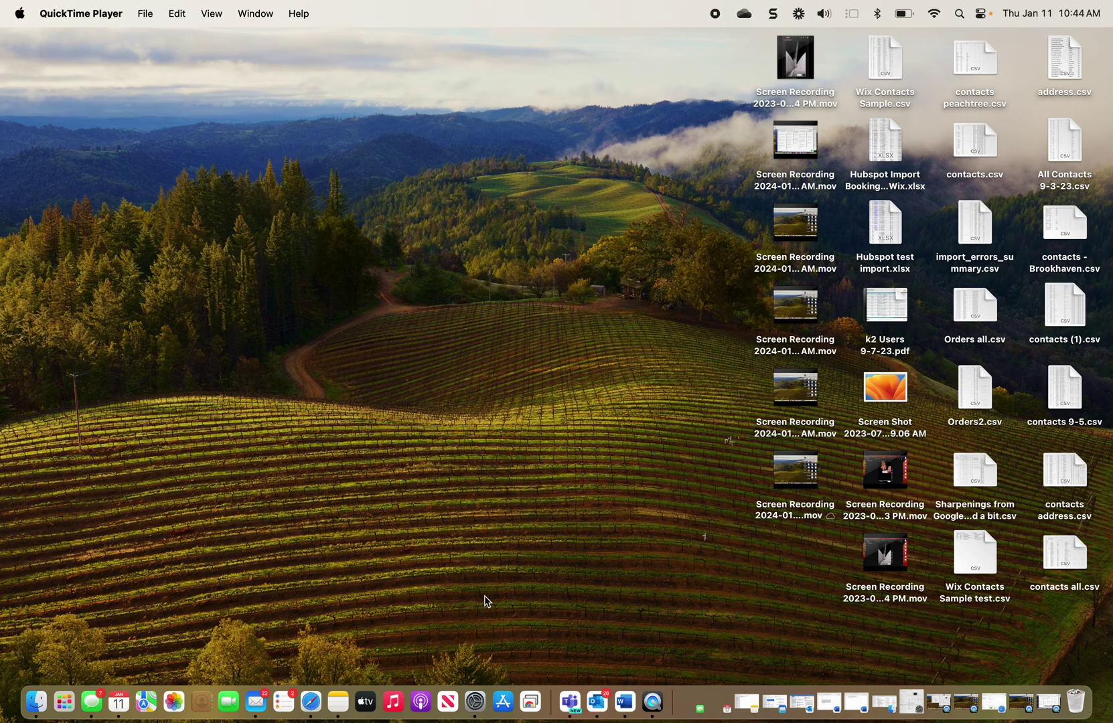
# Open the Remote Desktop app, connect to the online Windows laptop, and make the session full screen
pyautogui.click(534, 694)
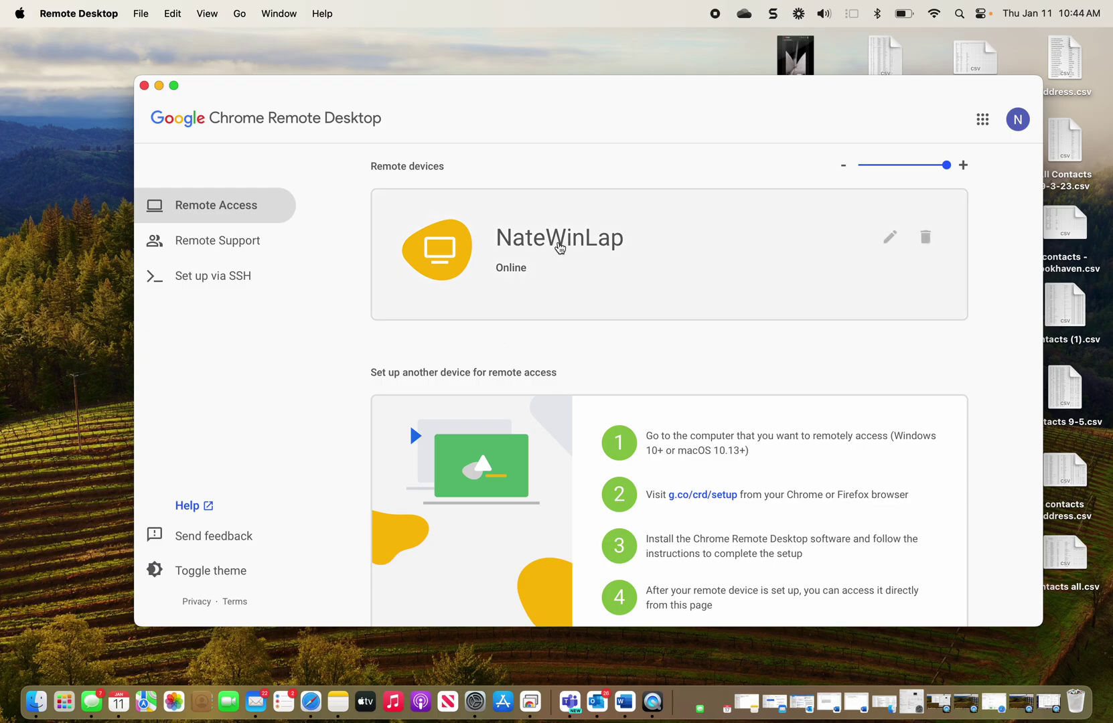
pyautogui.click(559, 248)
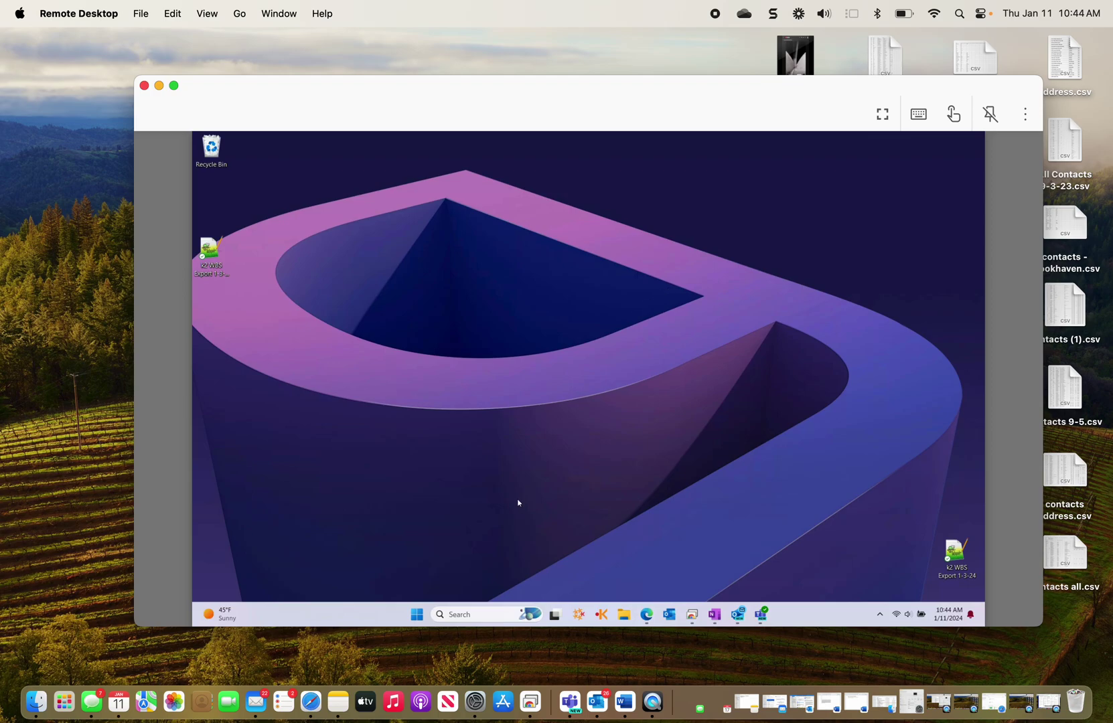
pyautogui.click(416, 614)
pyautogui.click(316, 381)
pyautogui.click(177, 86)
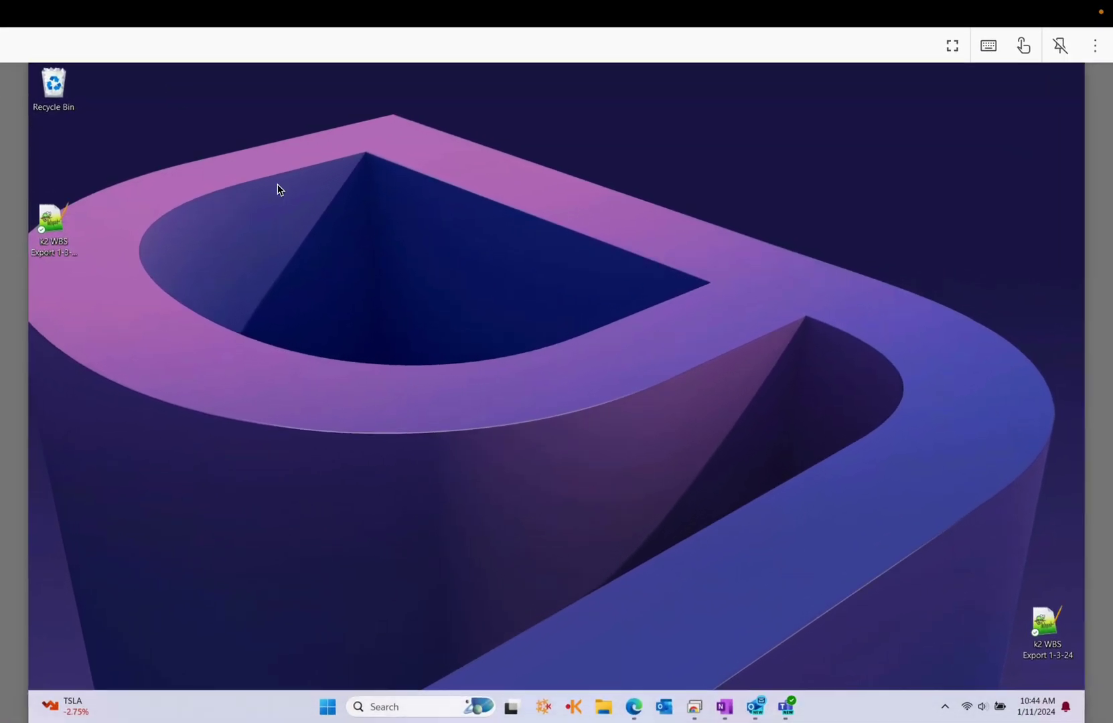
# Switch between the Mac desktop and the full-screen remote session, ending on the remote session
pyautogui.hotkey('ctrl', 'Left')
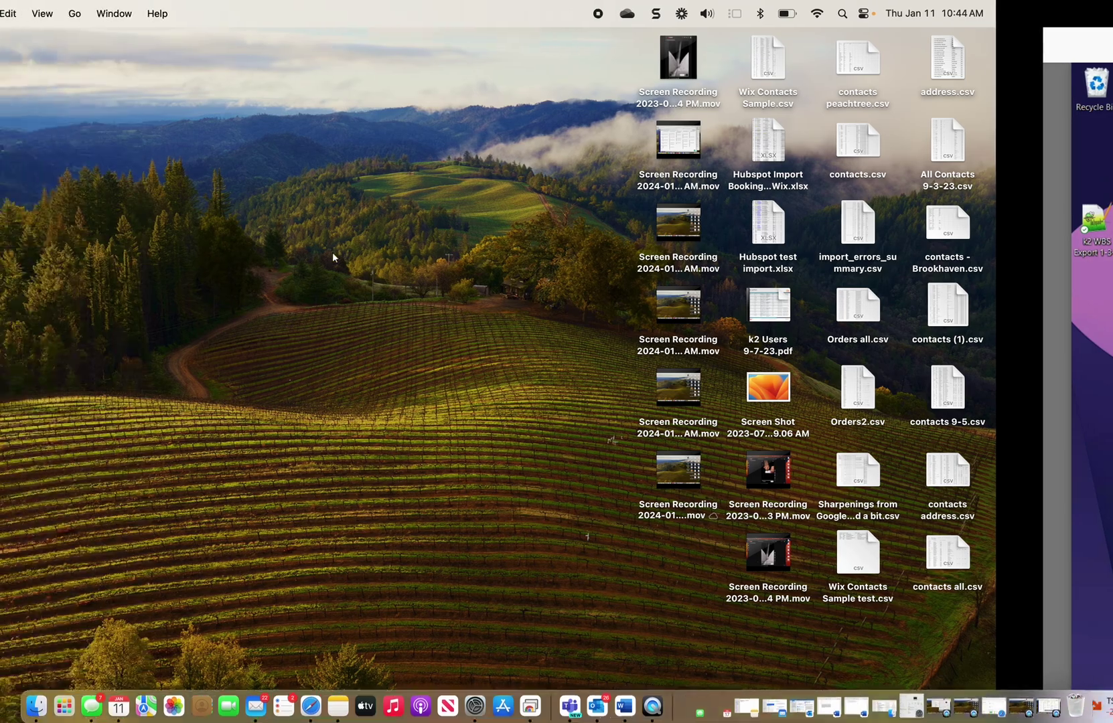
pyautogui.hotkey('ctrl', 'Right')
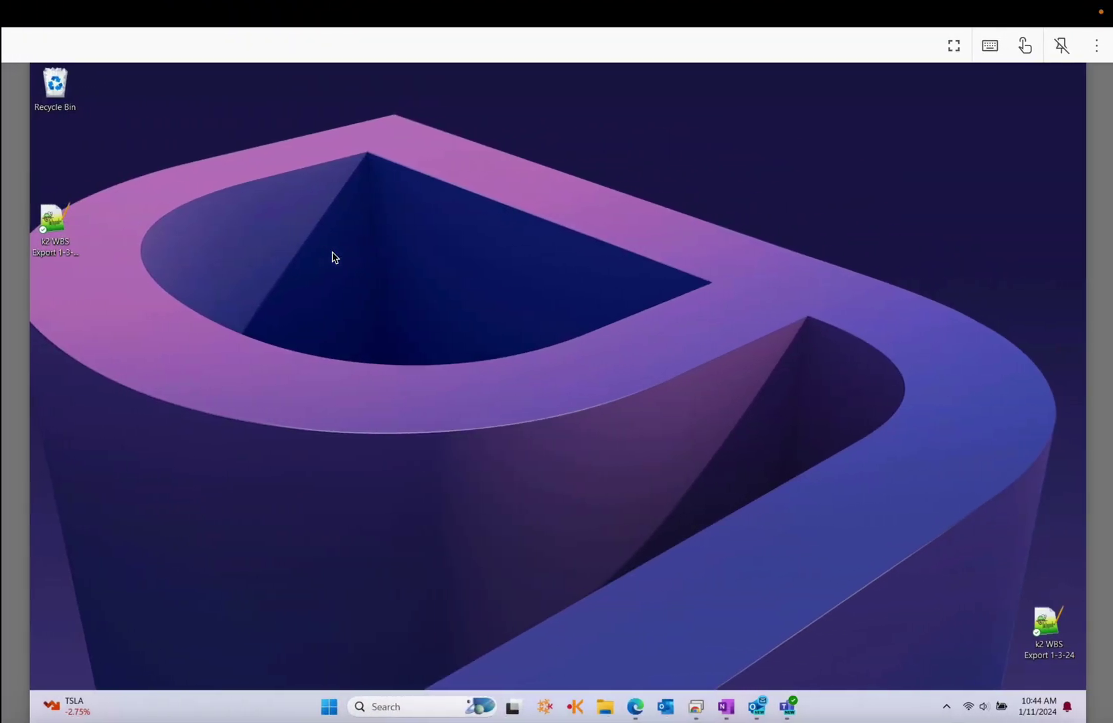
pyautogui.hotkey('ctrl', 'Up')
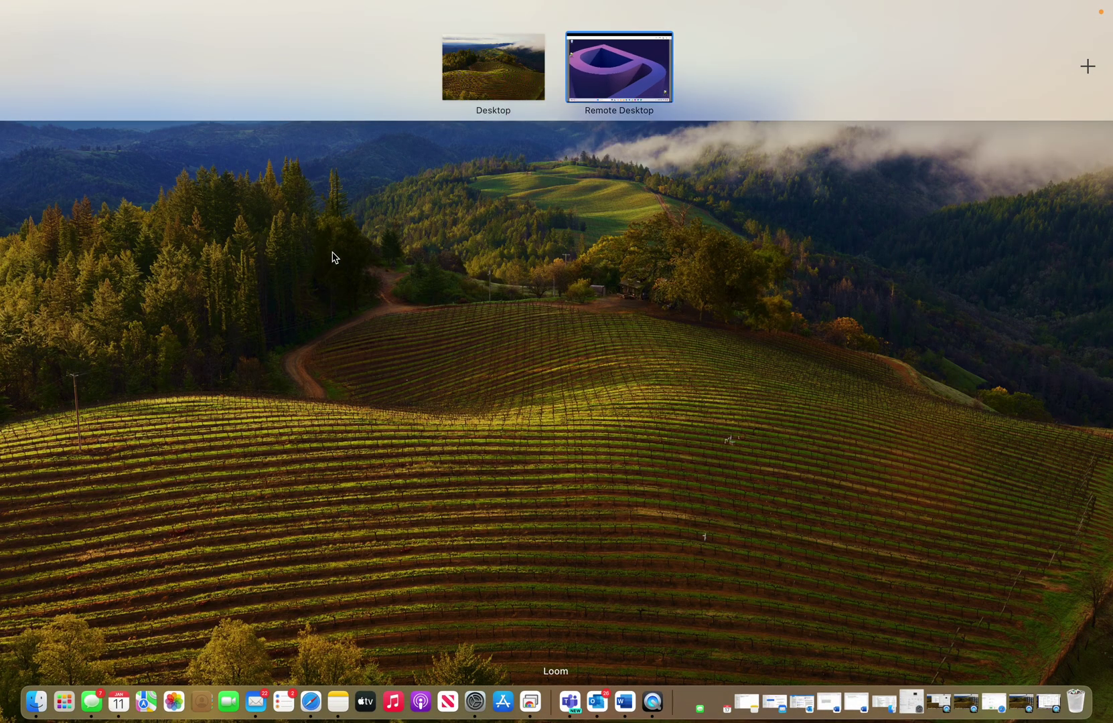
pyautogui.click(621, 80)
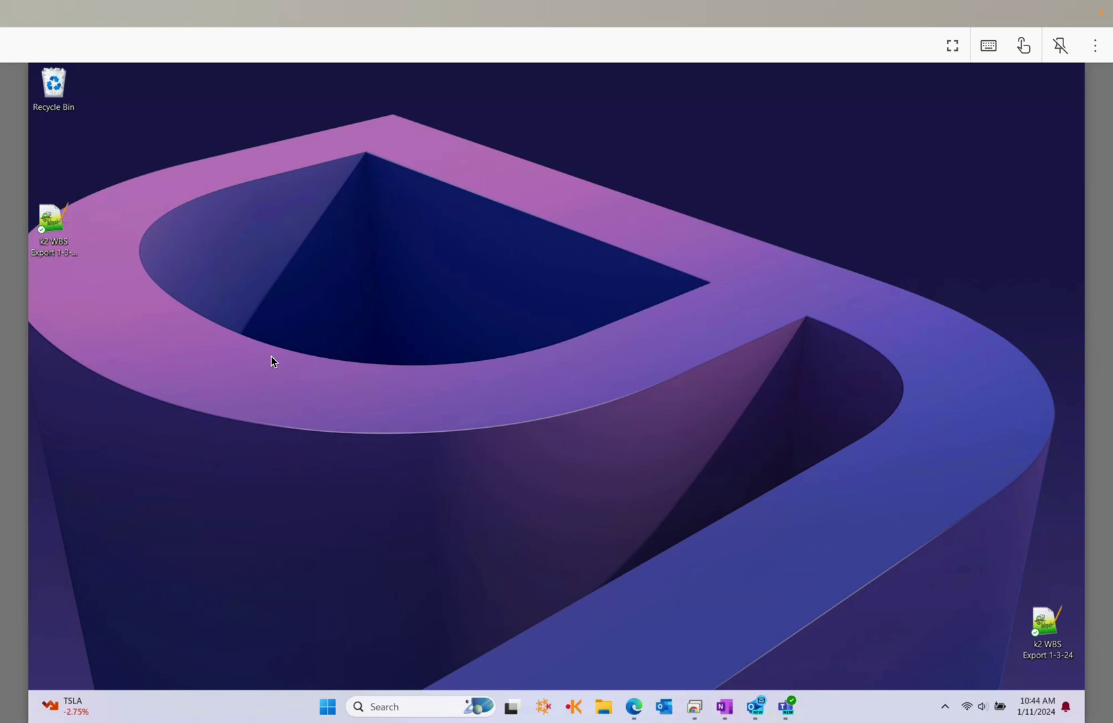
# Find and launch Google Chrome on the remote Windows laptop
pyautogui.click(332, 707)
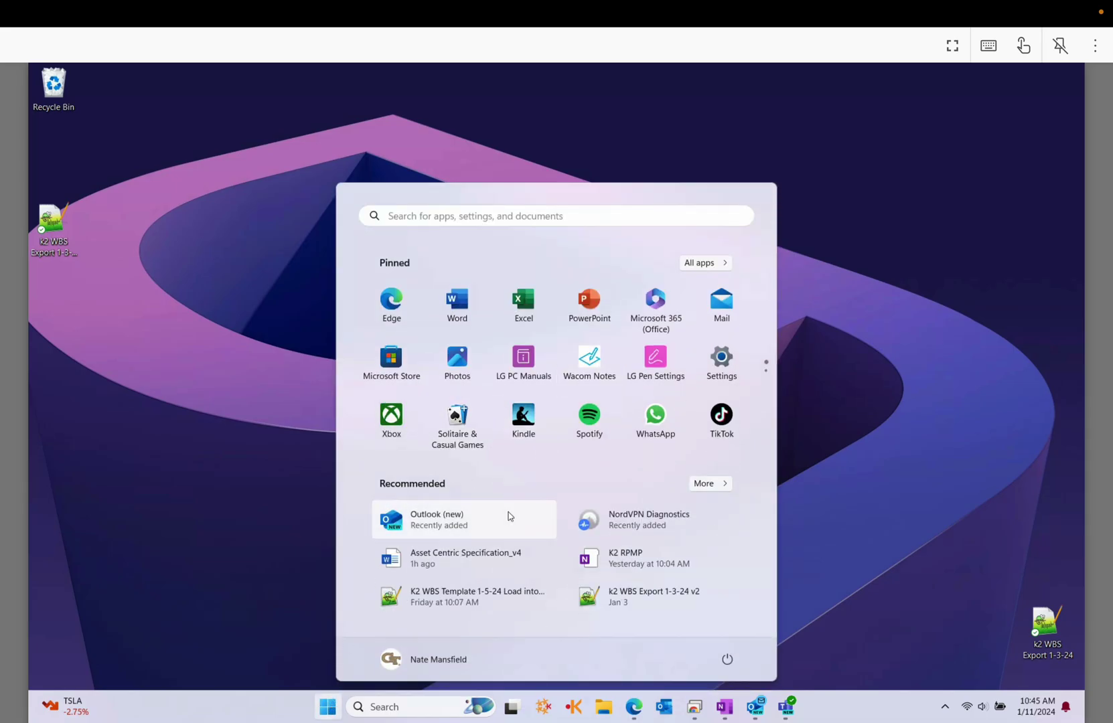
pyautogui.write('ch')
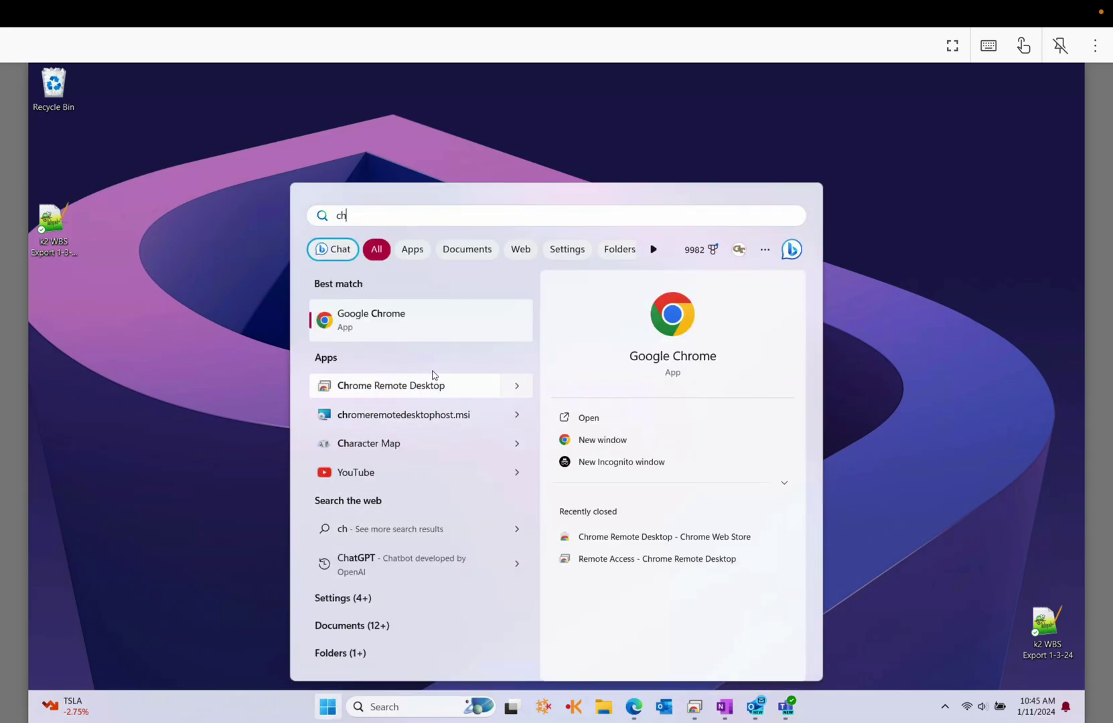
pyautogui.click(413, 328)
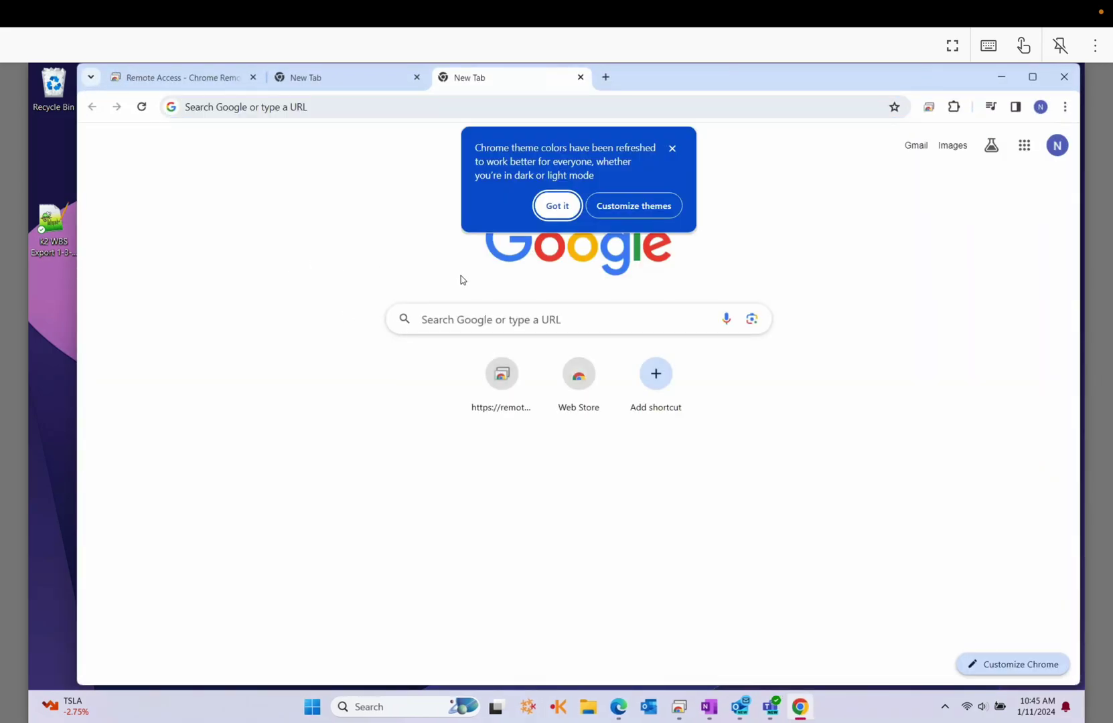
# Search for chrome remote desktop in the remote laptop's Chrome and open the Chrome Remote Desktop site
pyautogui.click(350, 108)
pyautogui.write('ch')
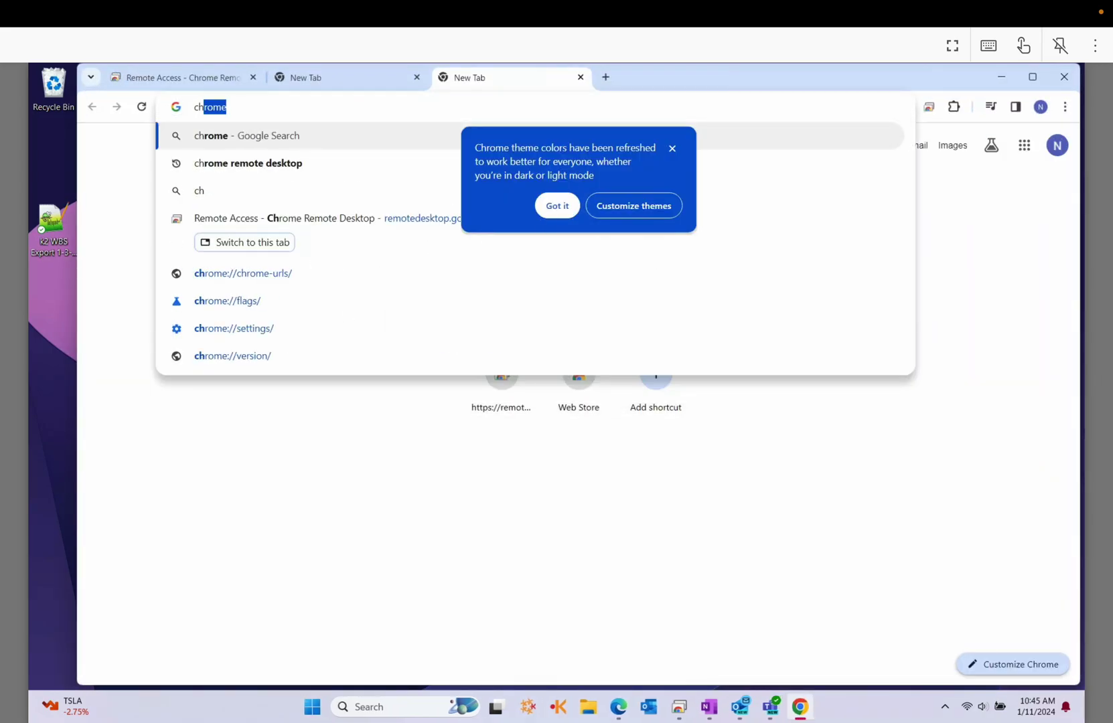
pyautogui.write('rome')
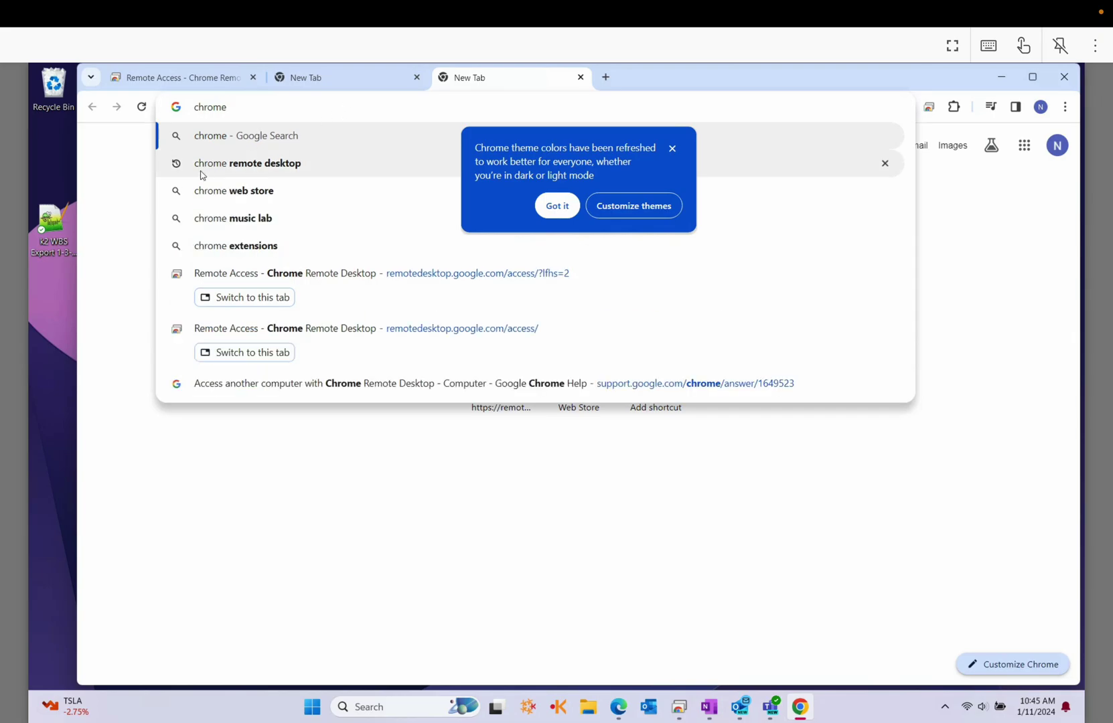
pyautogui.click(211, 172)
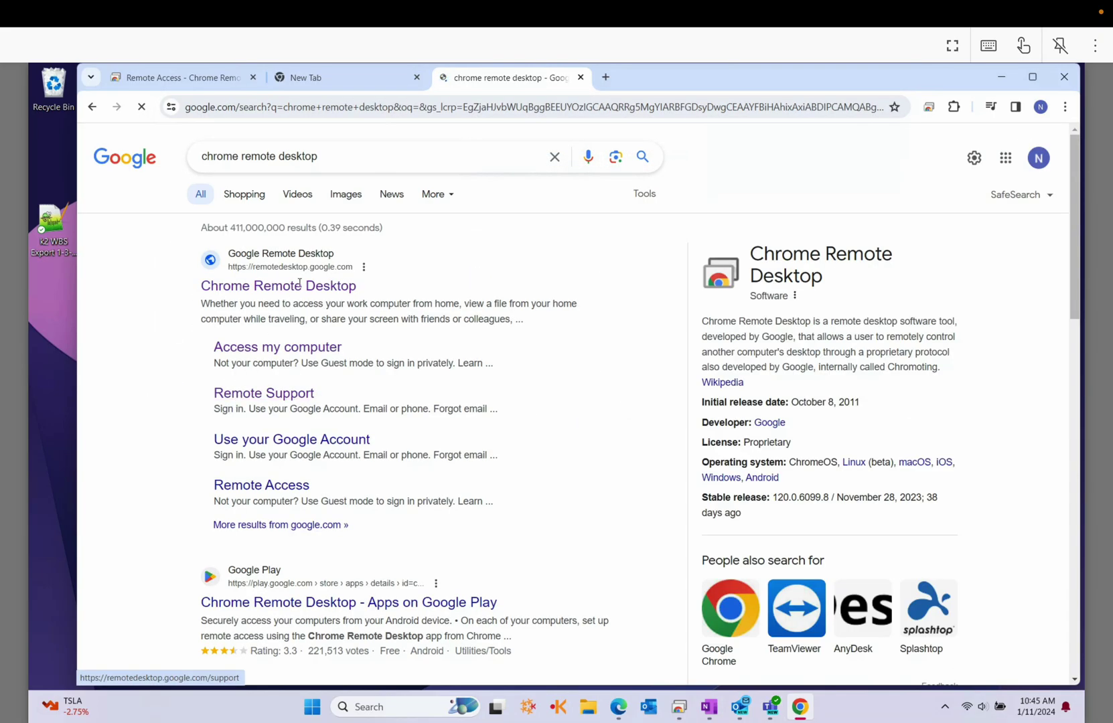
pyautogui.click(312, 286)
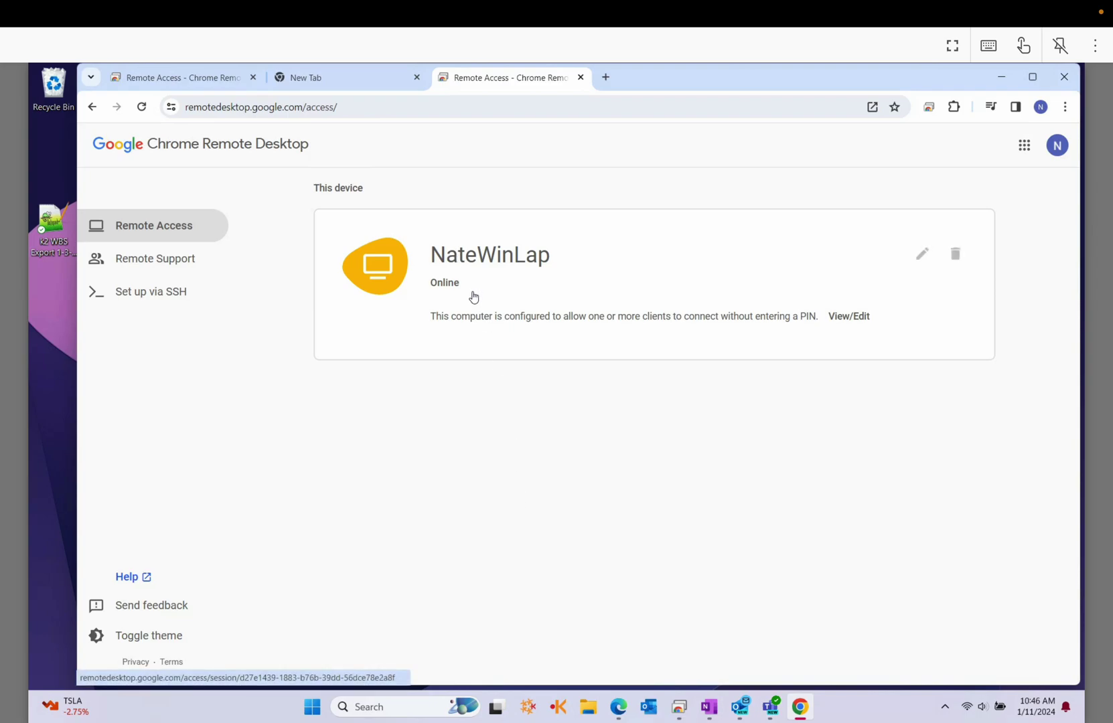
# Examine this device's name and PIN settings and the Remote Support options, then return to Remote Access
pyautogui.click(924, 257)
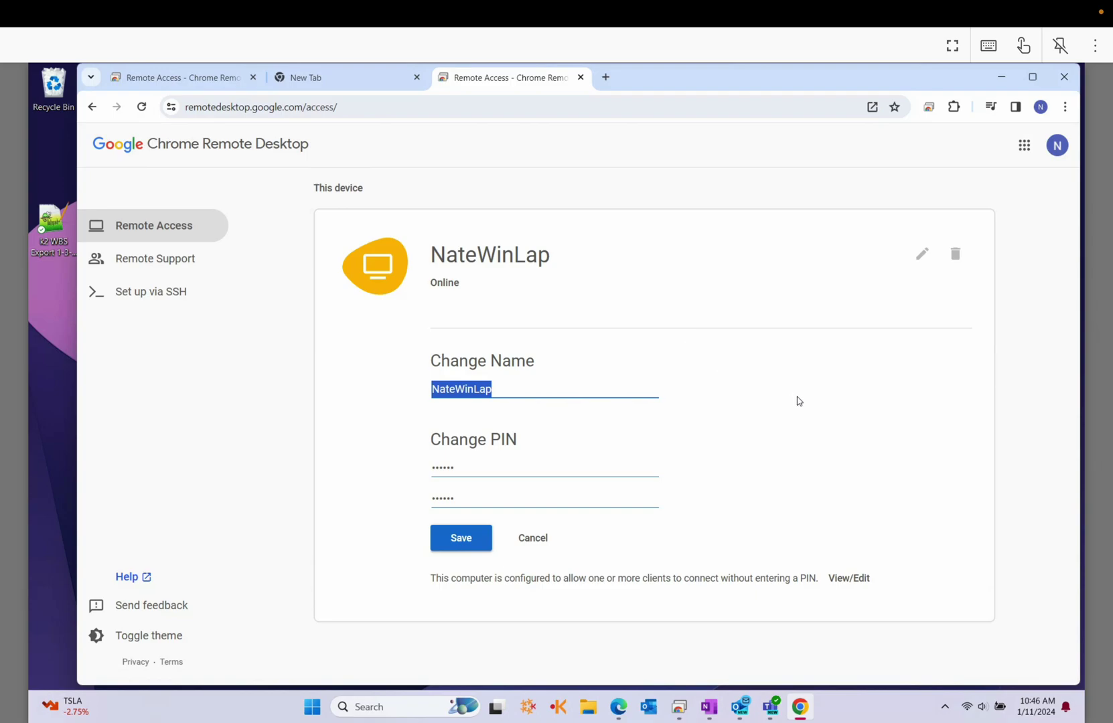
pyautogui.click(750, 187)
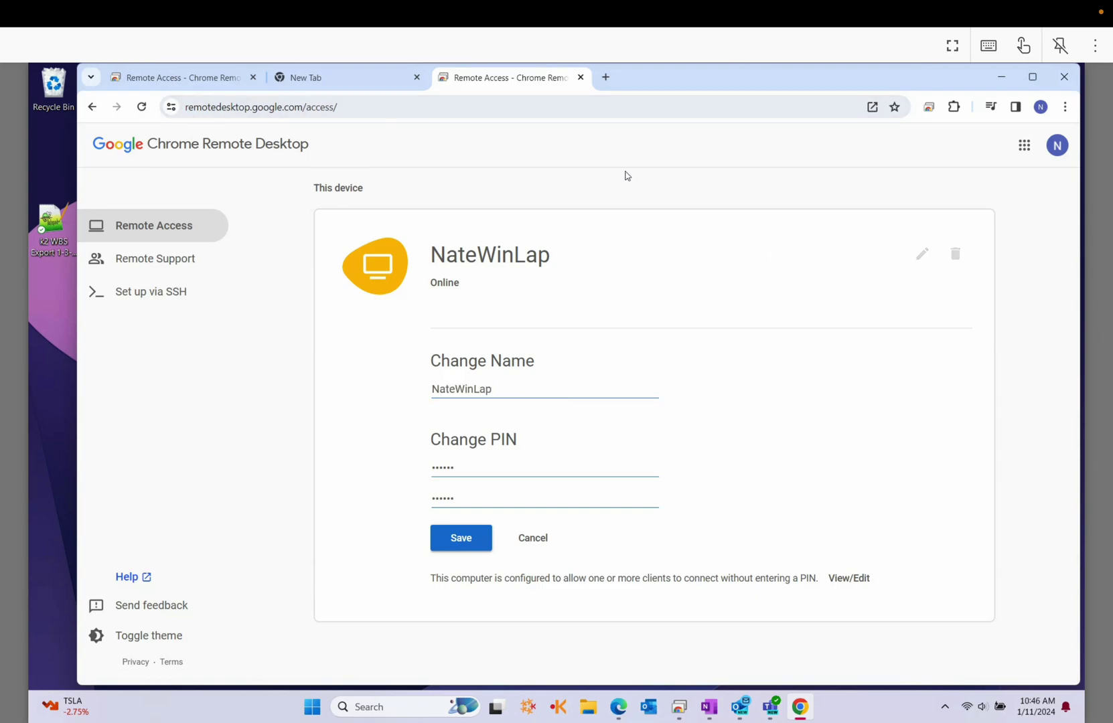
pyautogui.click(143, 265)
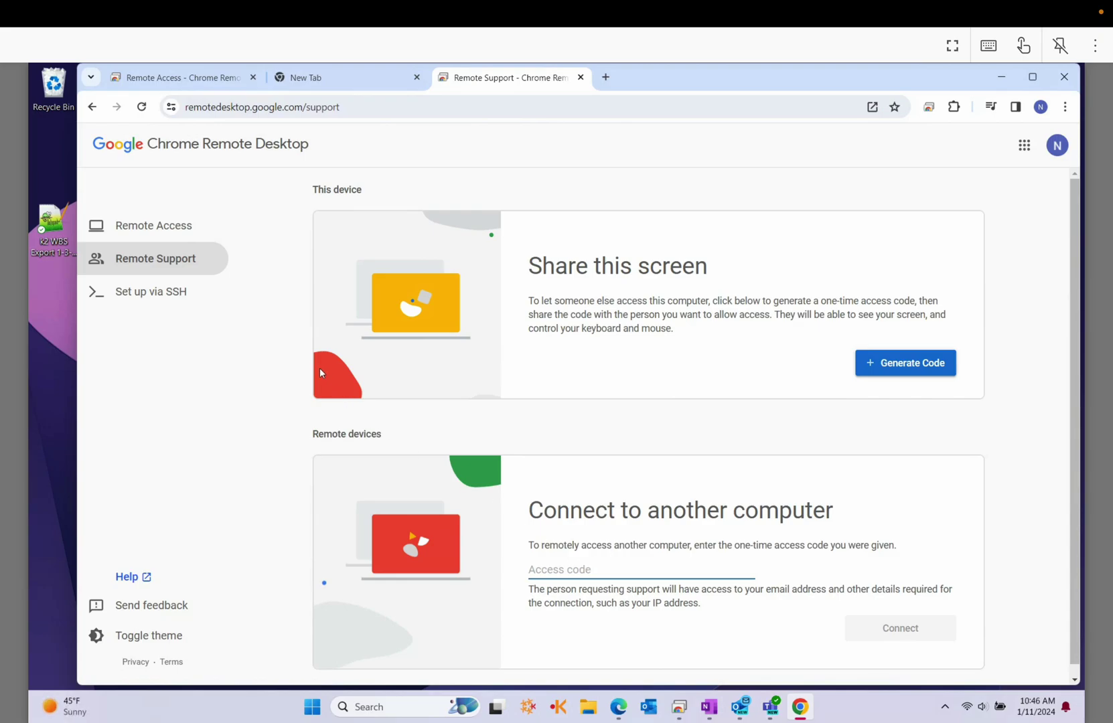
pyautogui.click(179, 236)
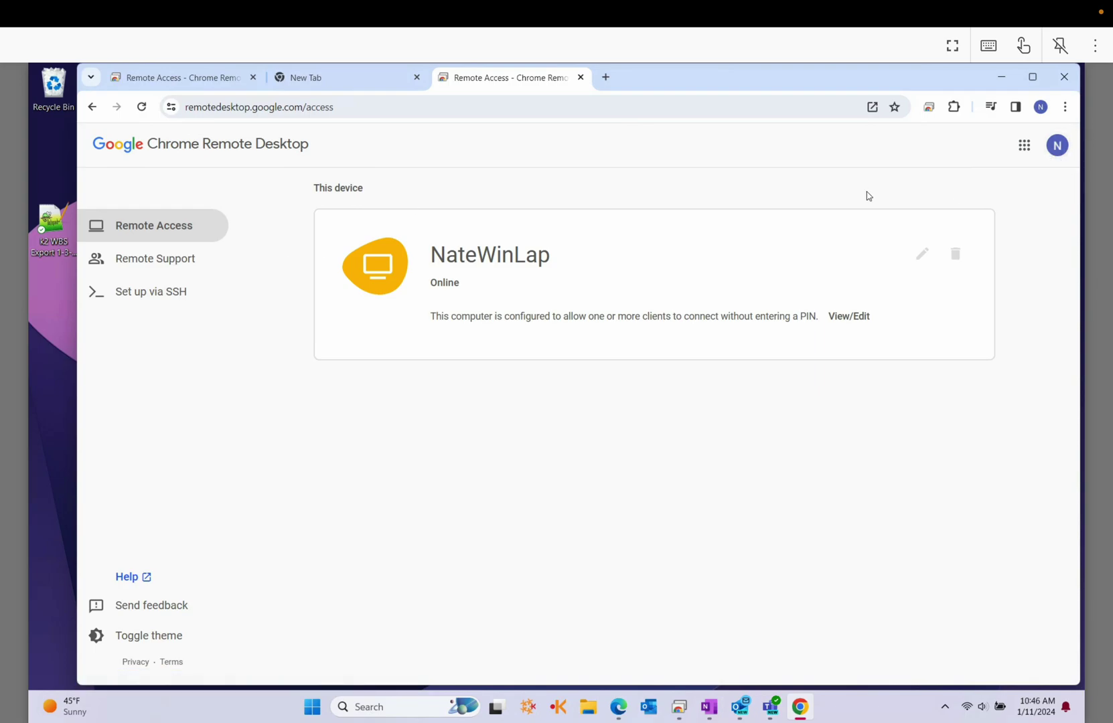
# Switch to the Mac desktop, bring up Safari, and close its window showing the Chrome Remote Desktop page
pyautogui.hotkey('ctrl', 'Left')
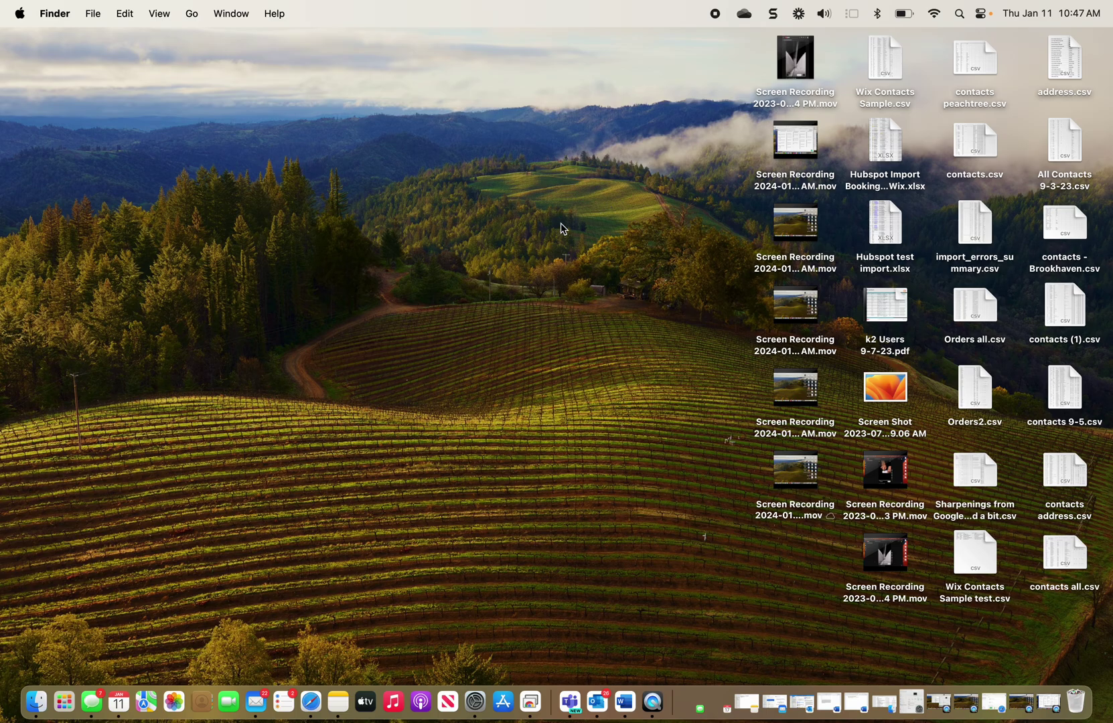
pyautogui.click(301, 682)
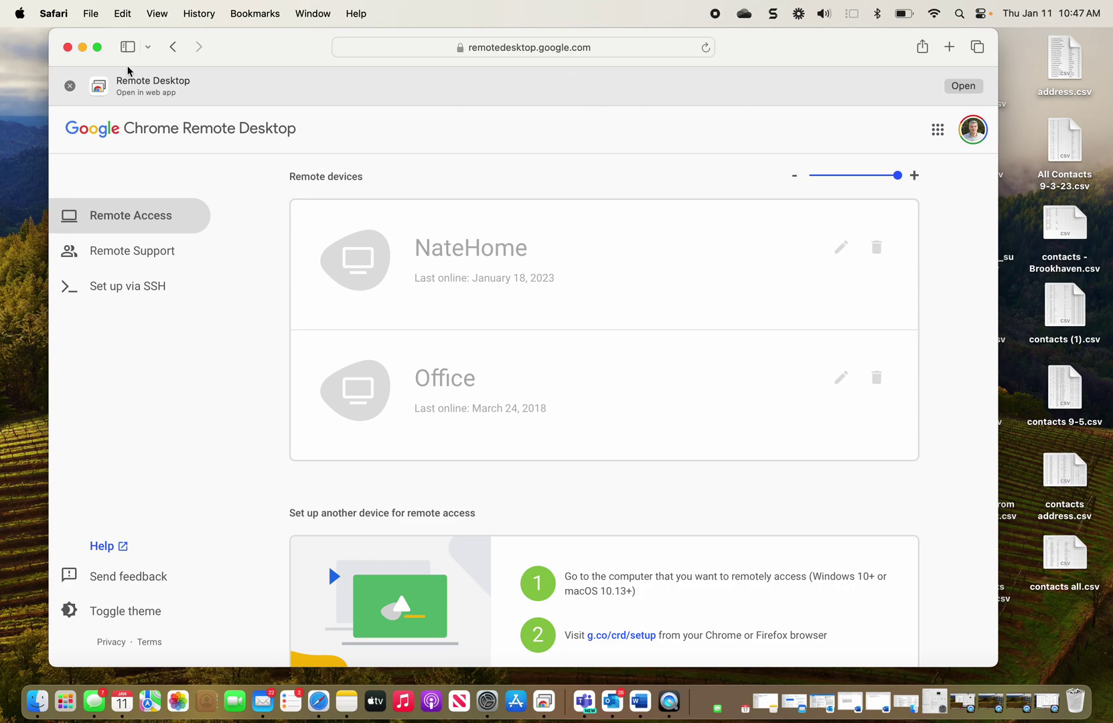
pyautogui.click(67, 47)
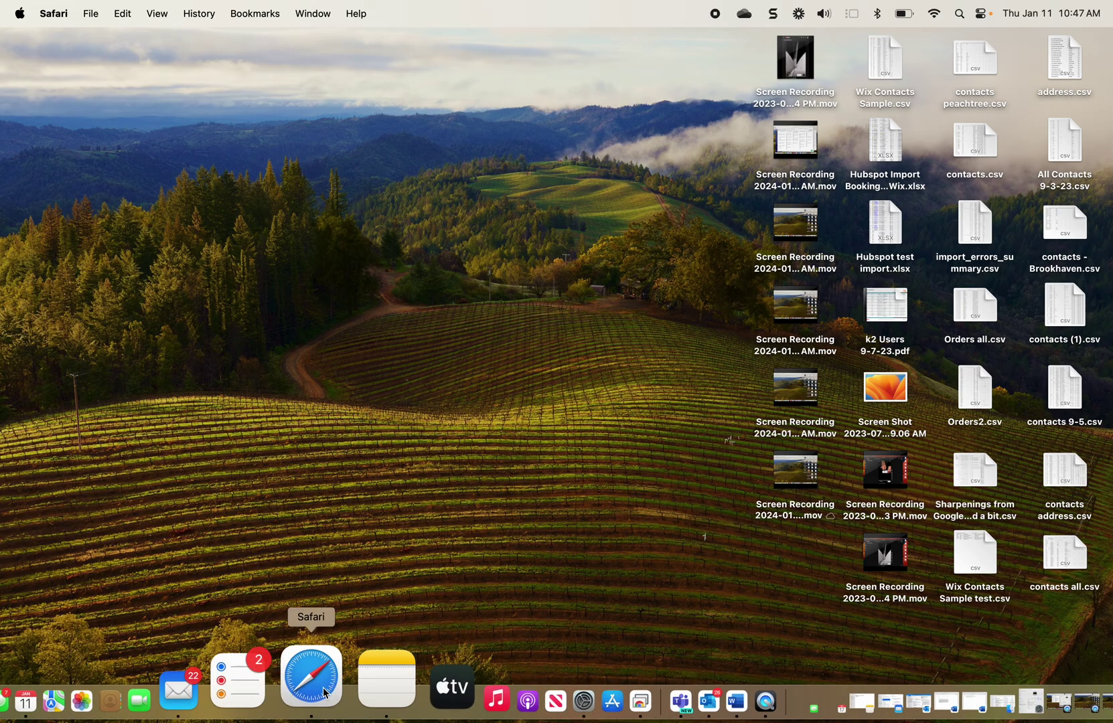
# Search for chrome remote desktop in a new Safari window and open the site's Remote Access page
pyautogui.click(312, 707)
pyautogui.write('c')
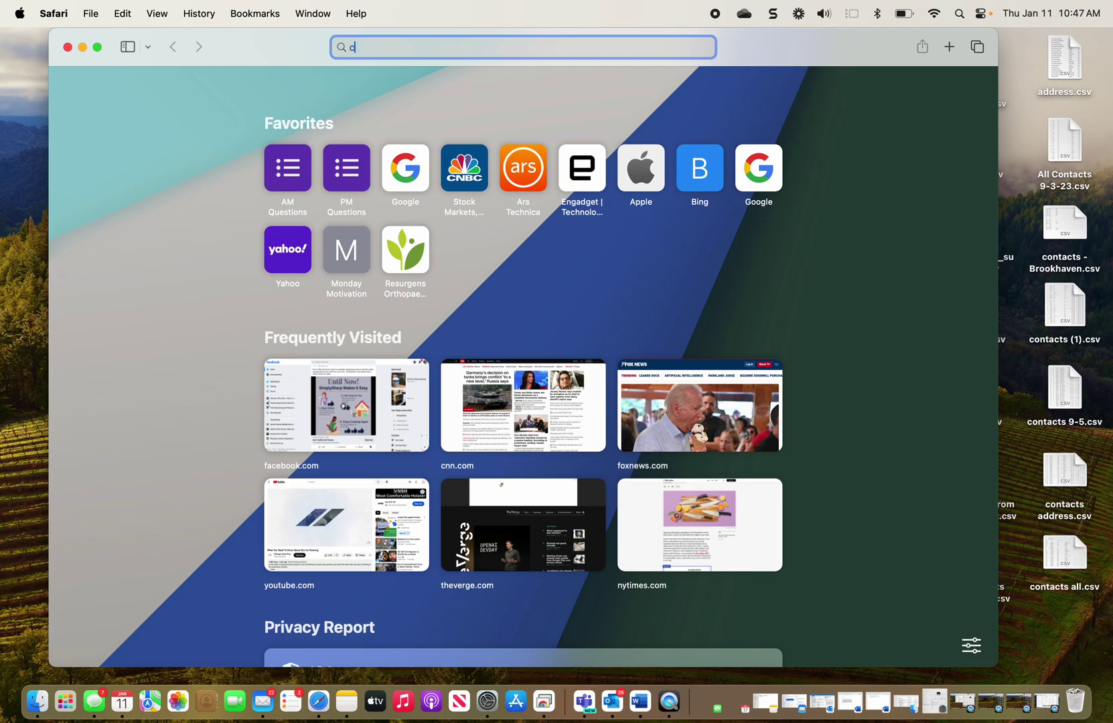
pyautogui.write('hrome')
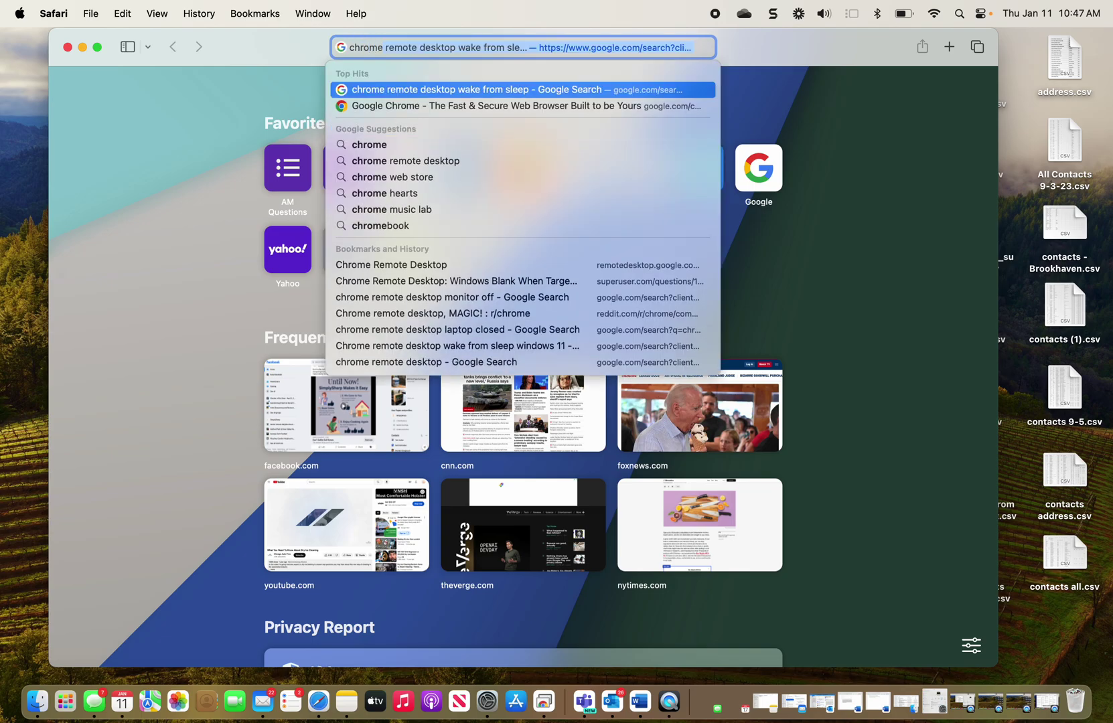
pyautogui.press('Down')
pyautogui.press('Down')
pyautogui.press('Down')
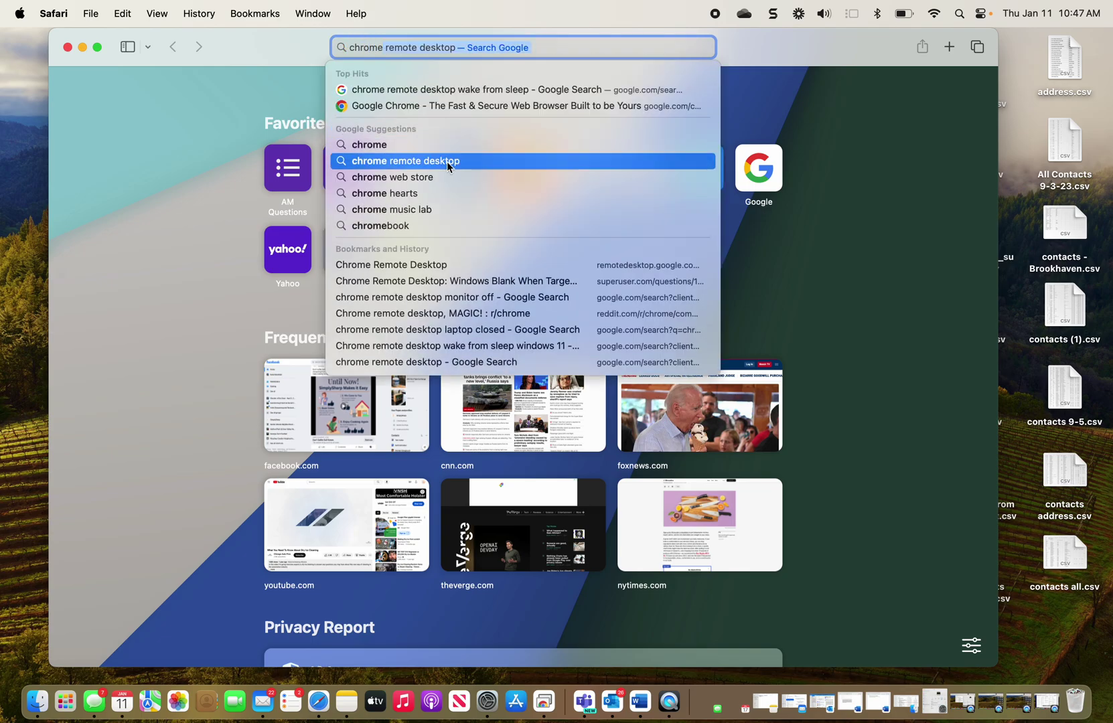
pyautogui.press('Return')
pyautogui.click(251, 234)
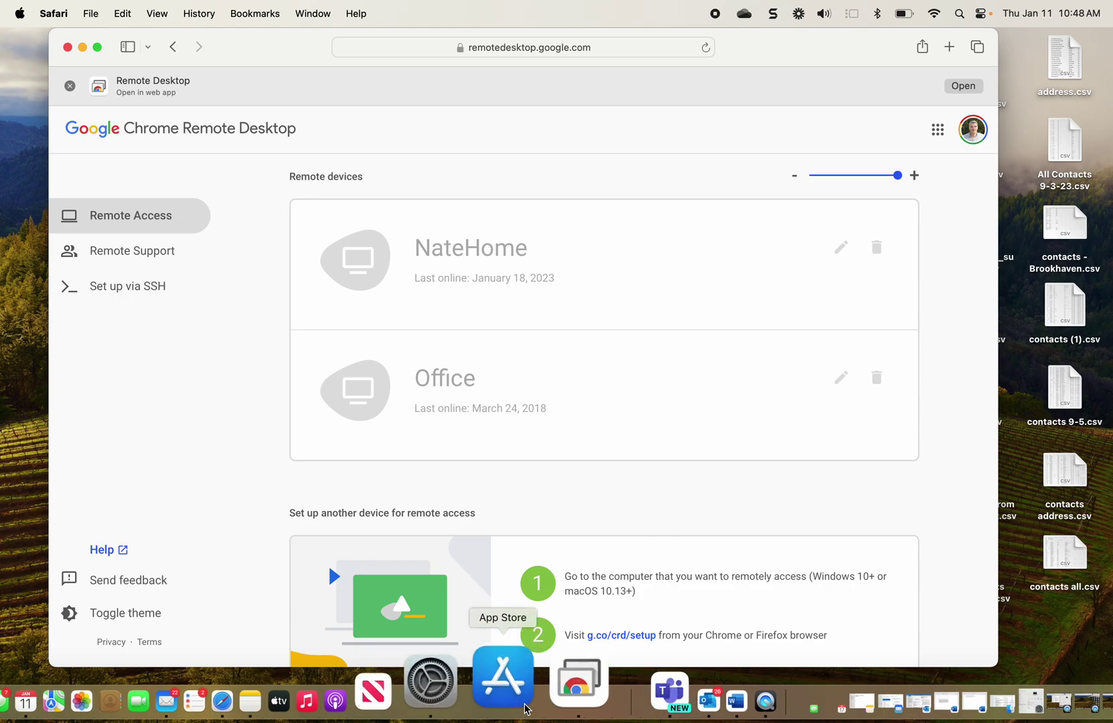
# Switch back to the Remote Desktop session and minimize the Chrome window on the Windows laptop
pyautogui.click(550, 688)
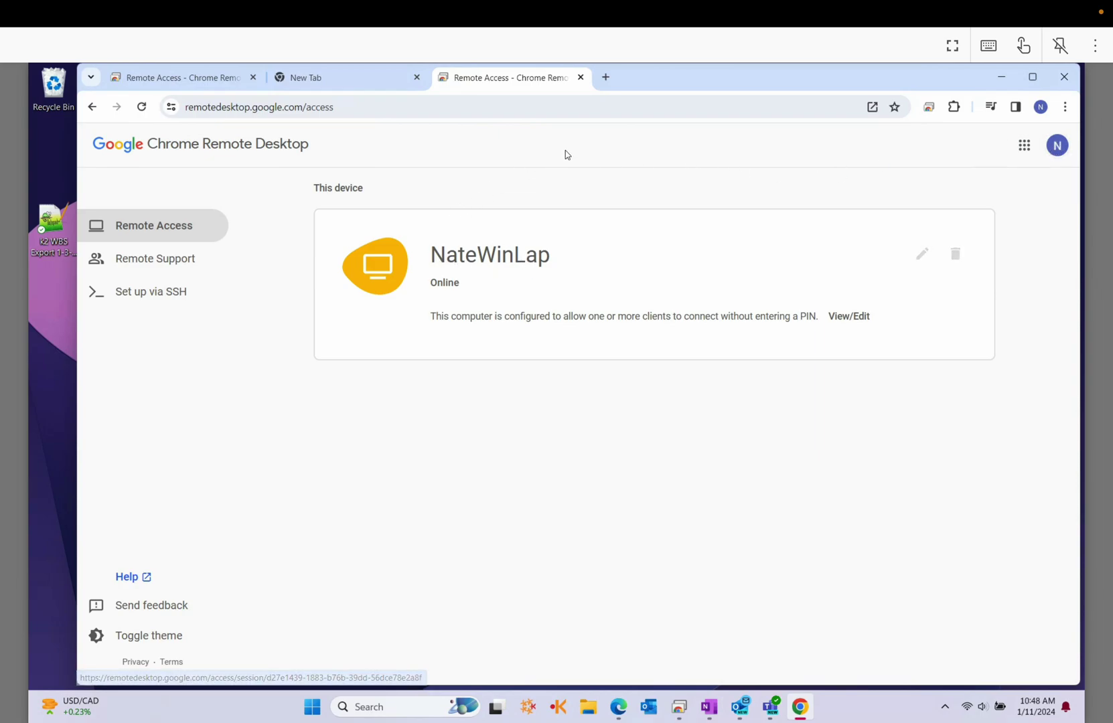
pyautogui.click(998, 81)
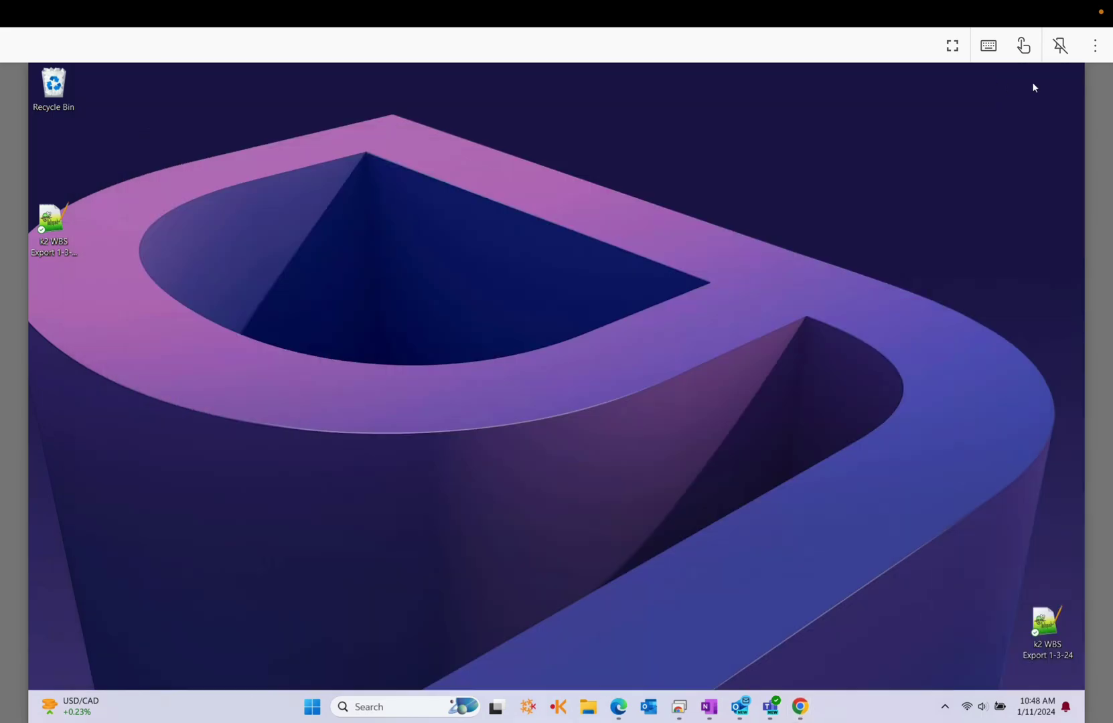
# Disconnect the remote session and reconnect to the online Windows laptop from the device list
pyautogui.click(1094, 46)
pyautogui.click(939, 80)
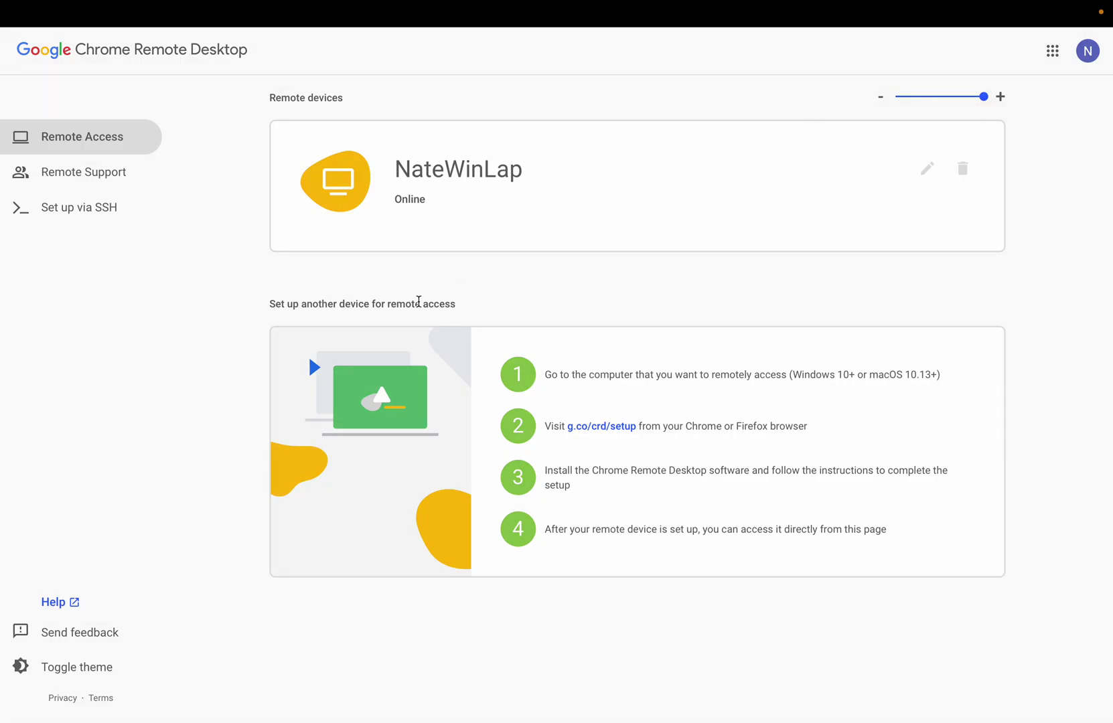
pyautogui.click(491, 169)
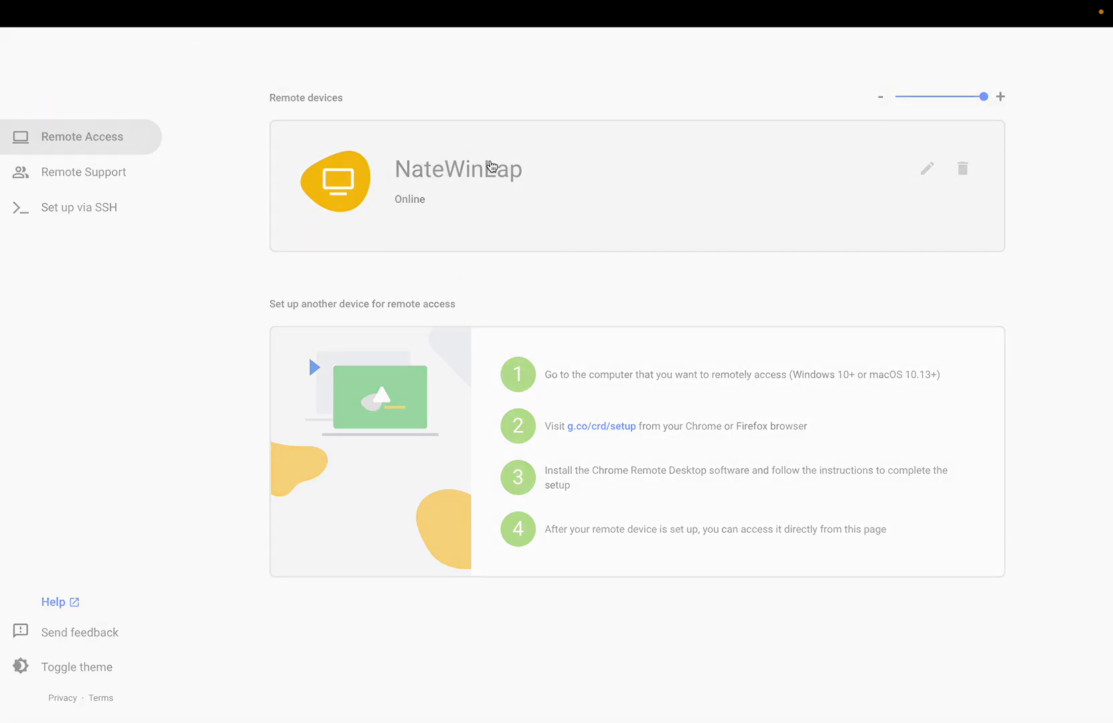